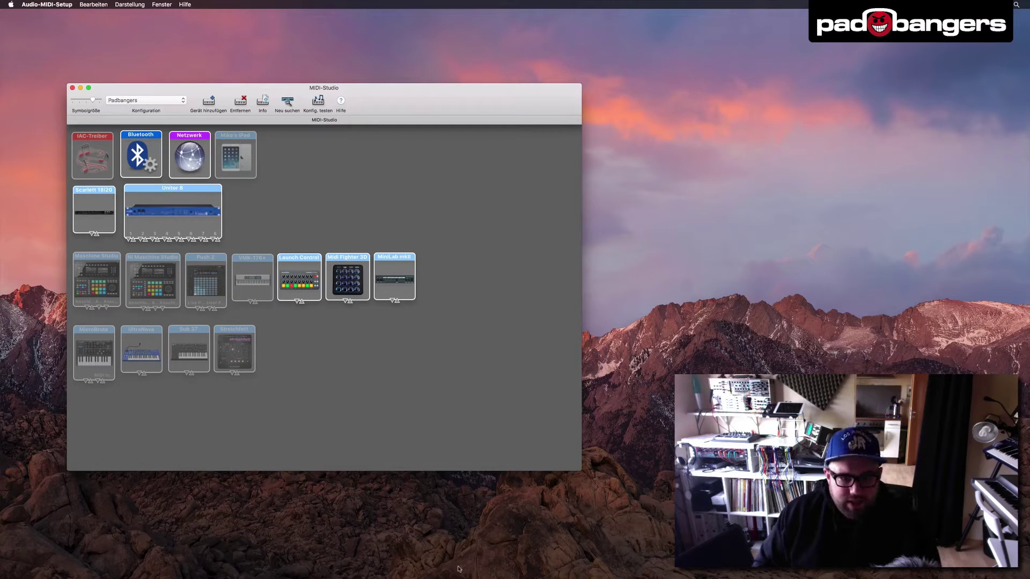
Step: Search google.de for 'minilab mk2' in a new Chrome window
click(565, 572)
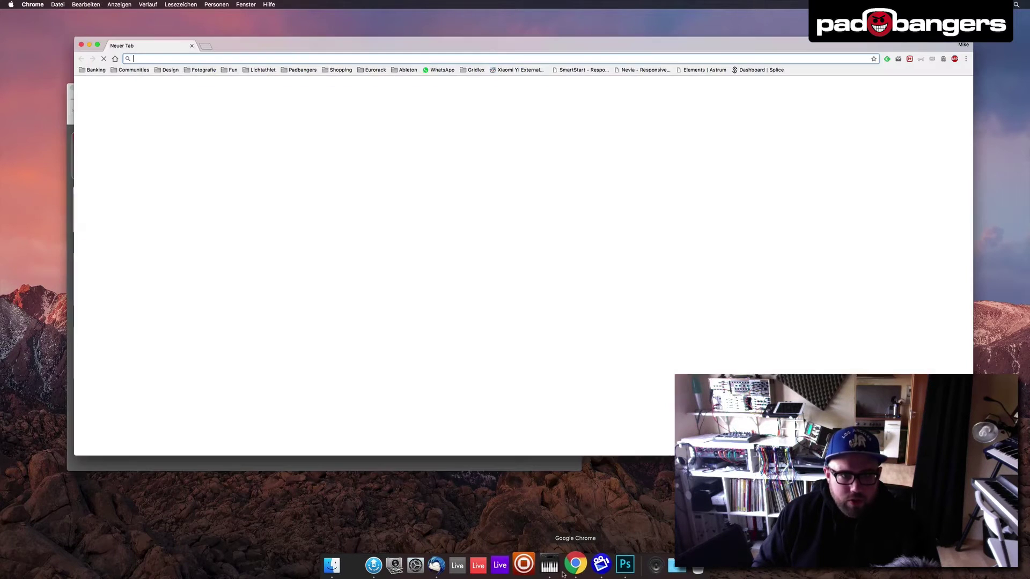
text(google)
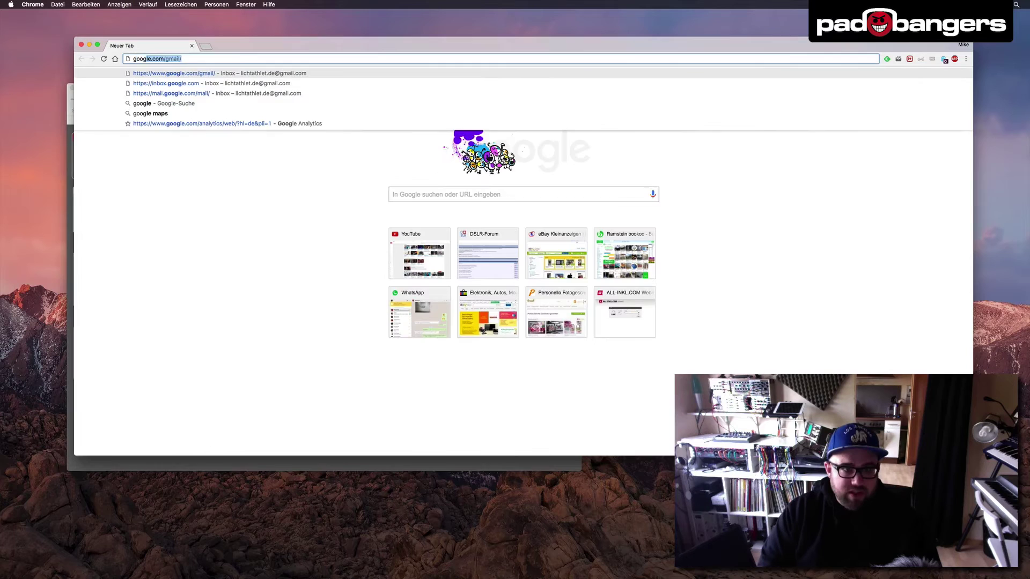
text(.de)
key(Return)
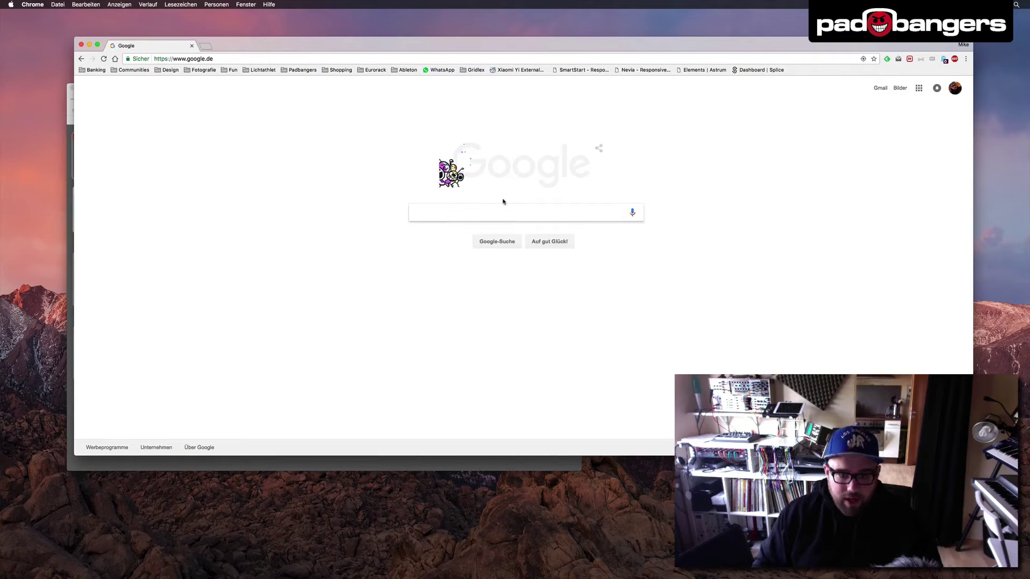
text(minilab m)
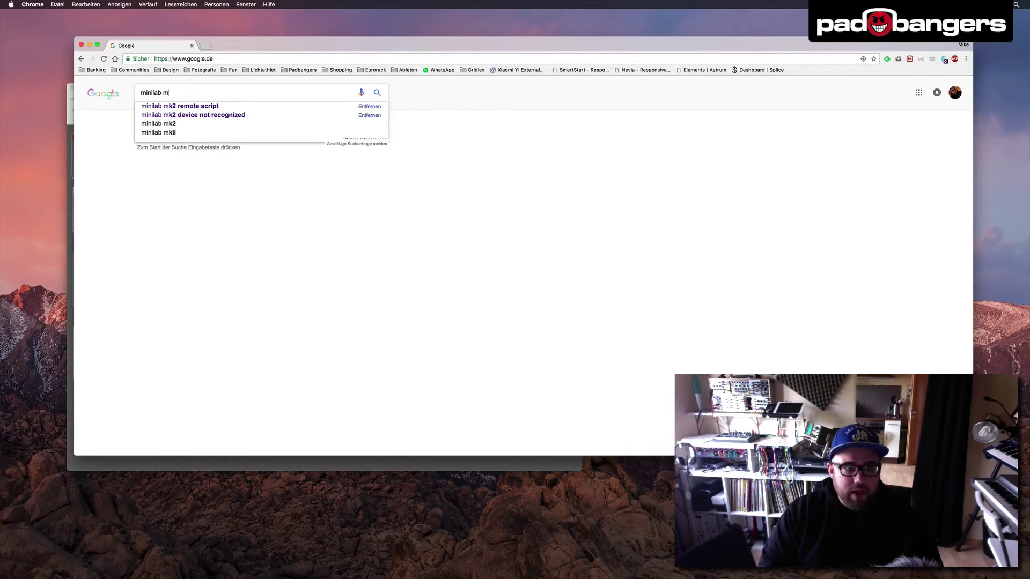
text(k2)
key(Return)
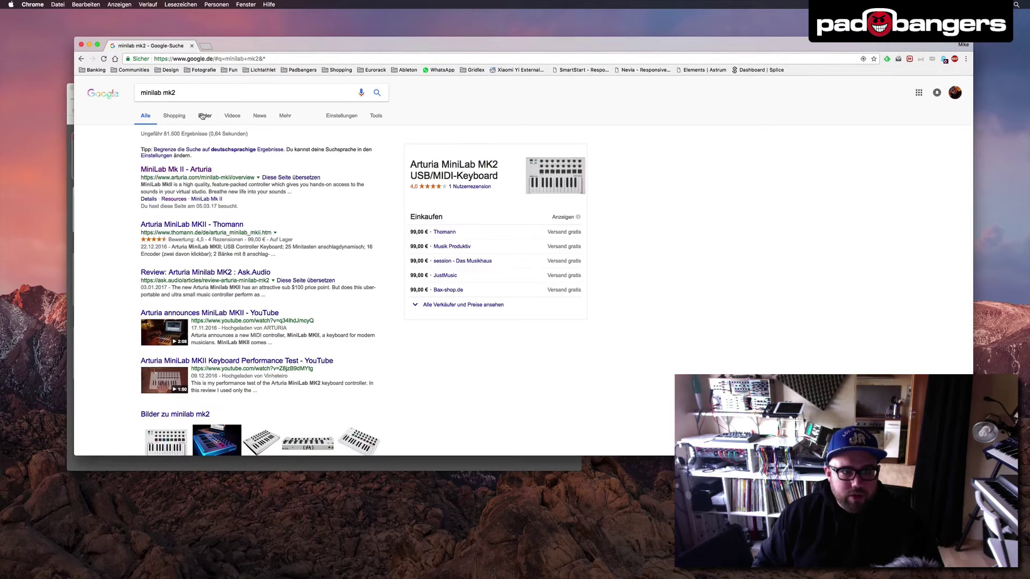
Step: Open the first MiniLab mk2 image result full-size in its own tab and copy it
click(203, 116)
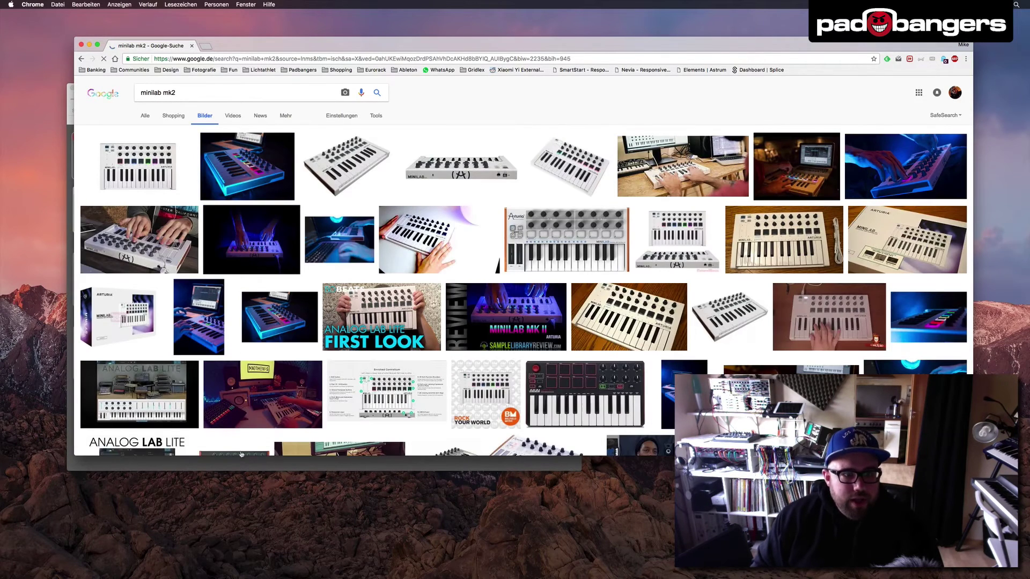
click(158, 160)
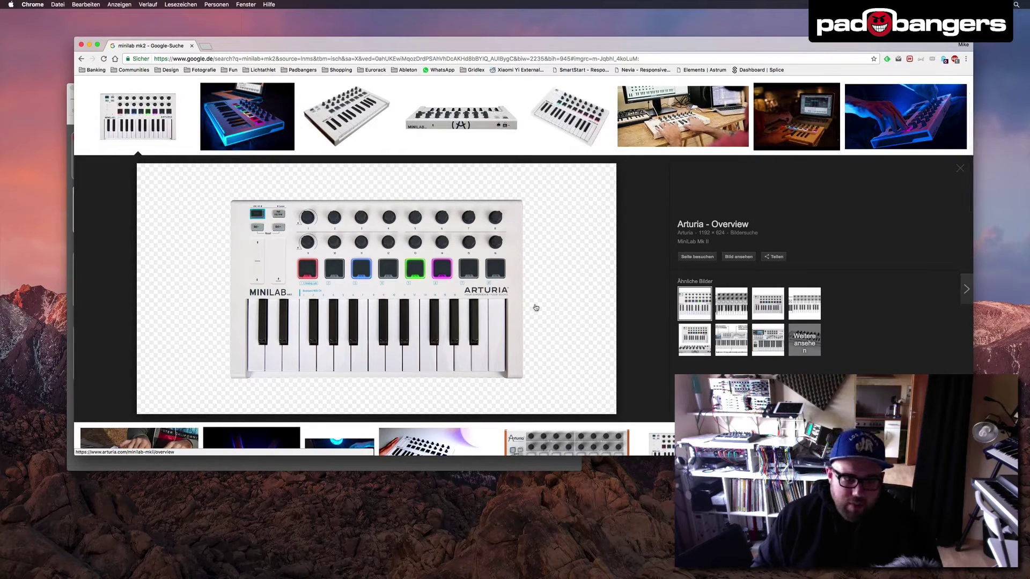
click(739, 257)
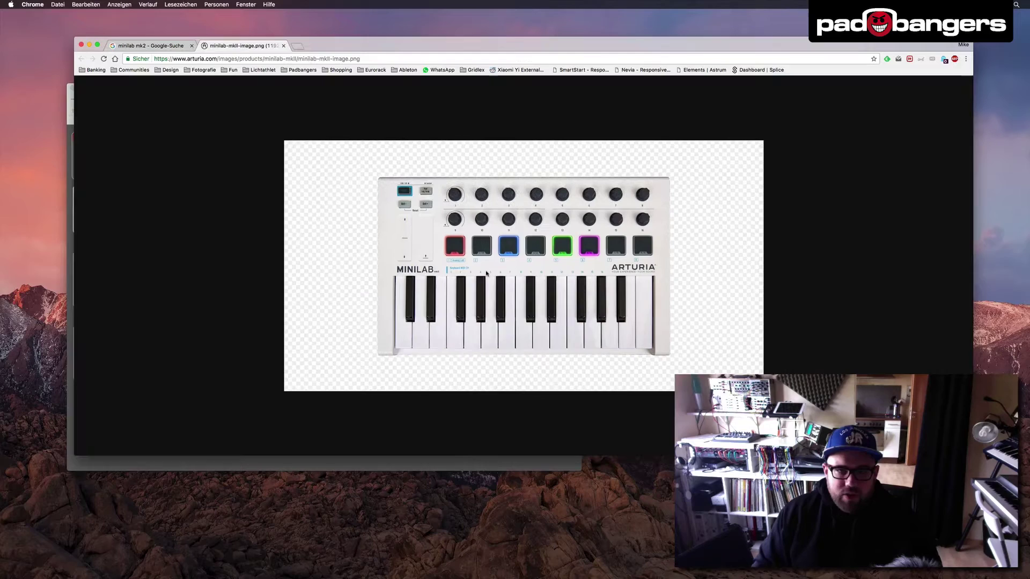
right_click(484, 269)
click(494, 288)
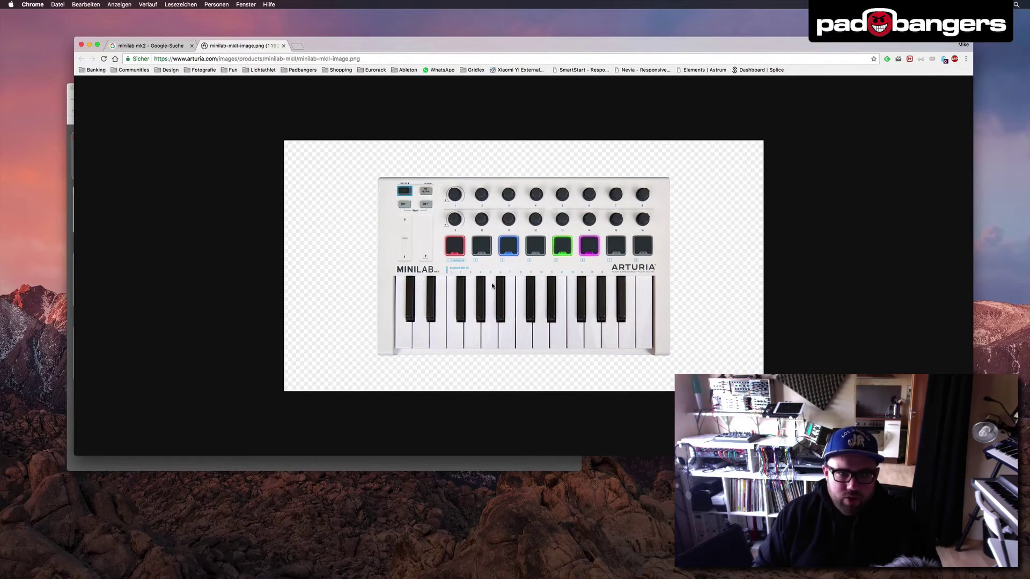
key(super+Tab)
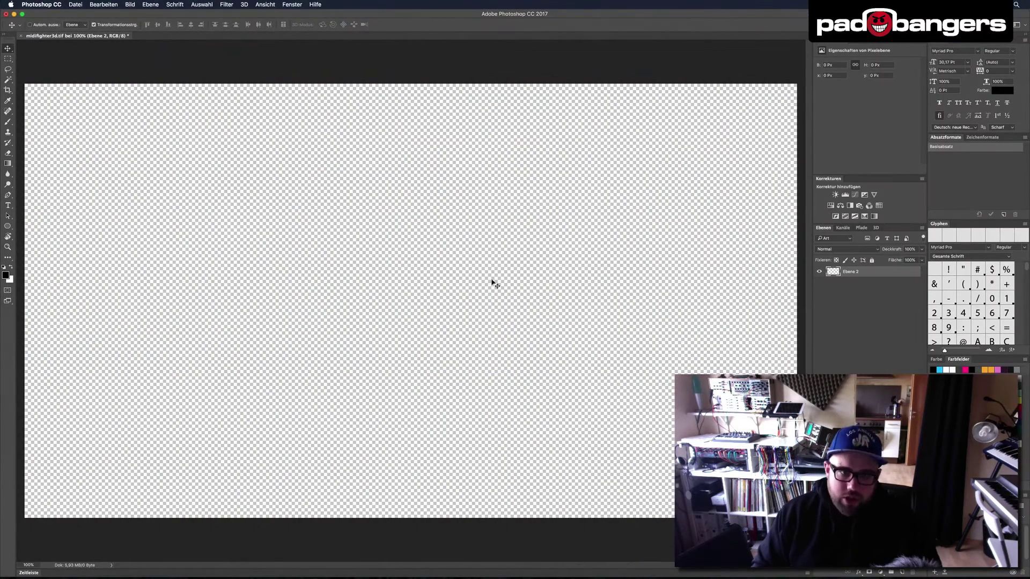
Step: Paste the copied MiniLab mk2 image into midifighter3d.tif as layer Ebene 2
key(super+v)
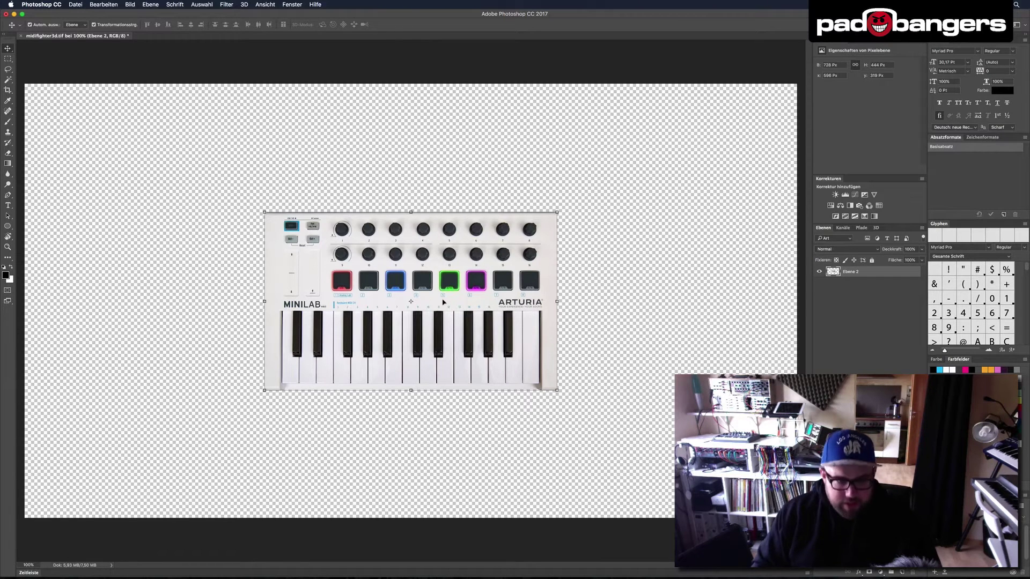
Step: Crop the canvas tightly around the MiniLab keyboard image
key(c)
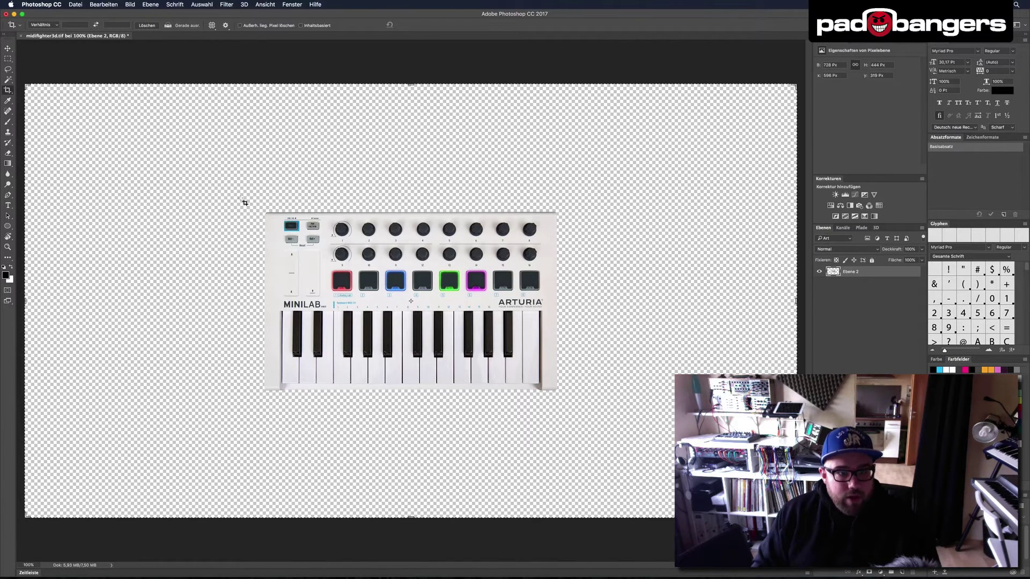
drag(244, 201, 577, 406)
key(Return)
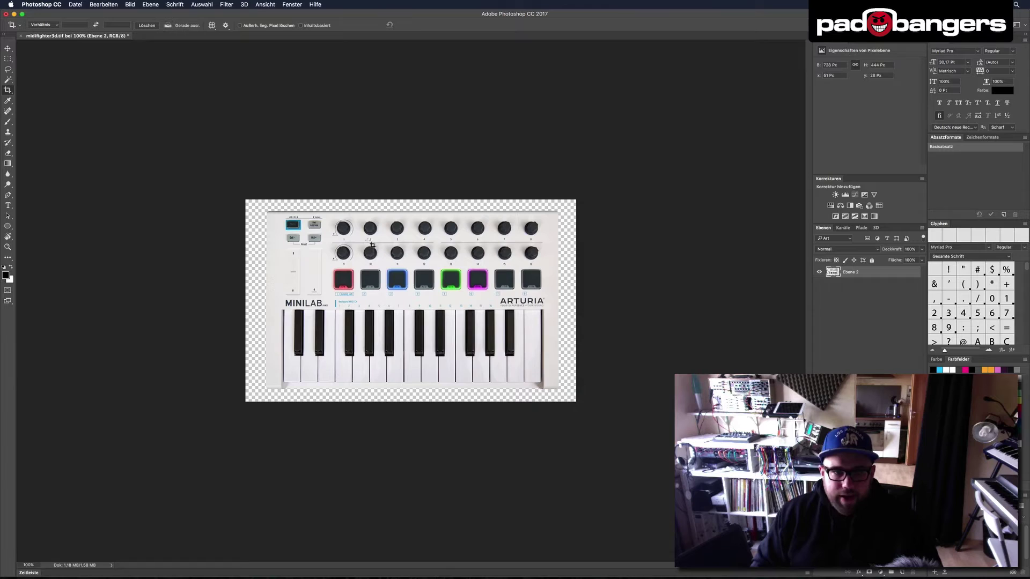
Step: Save the document to the Desktop as the TIFF minilabmk2.tif with LZW compression
key(super)
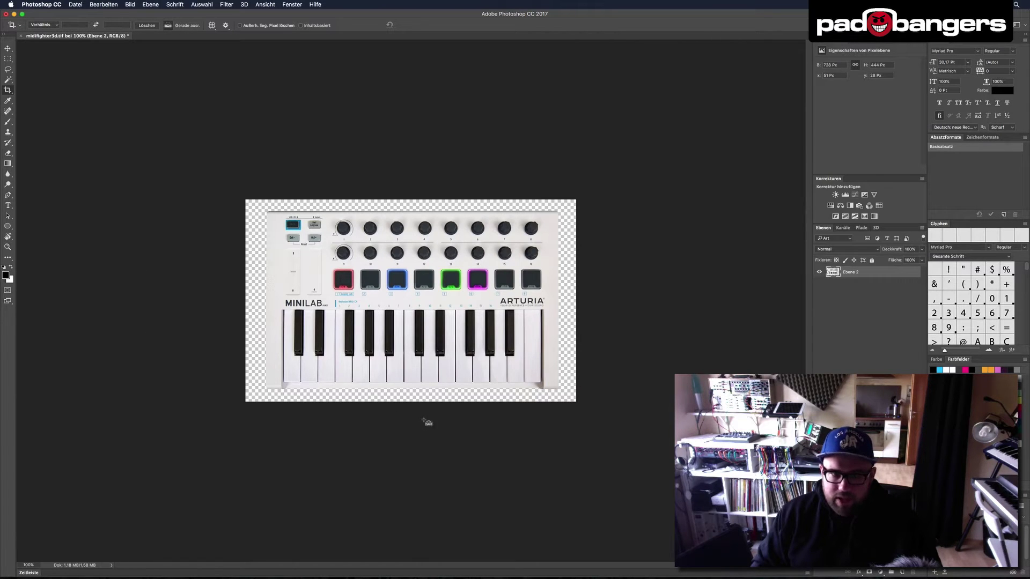
key(super+shift+s)
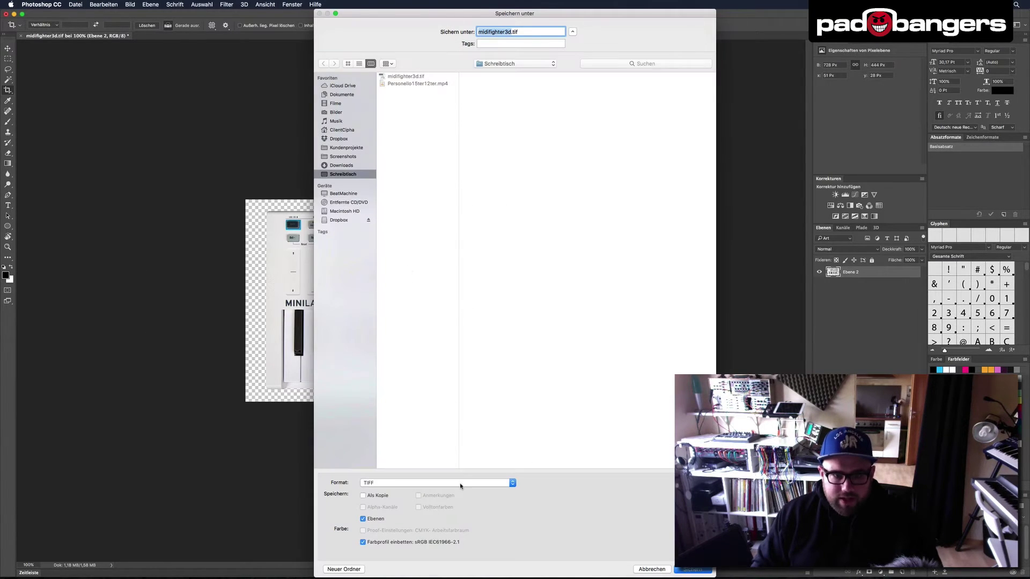
text(minilab)
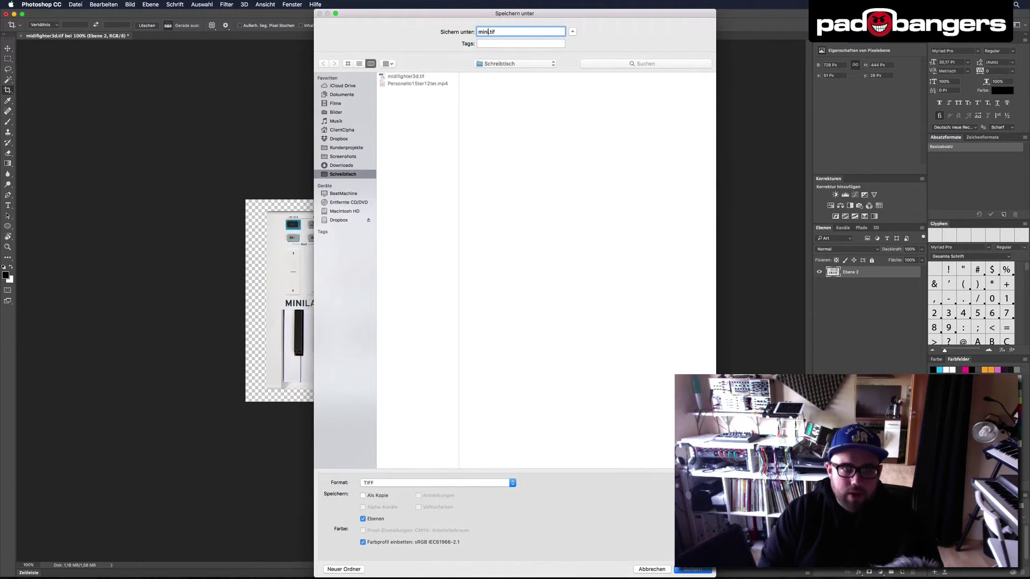
text(mk2)
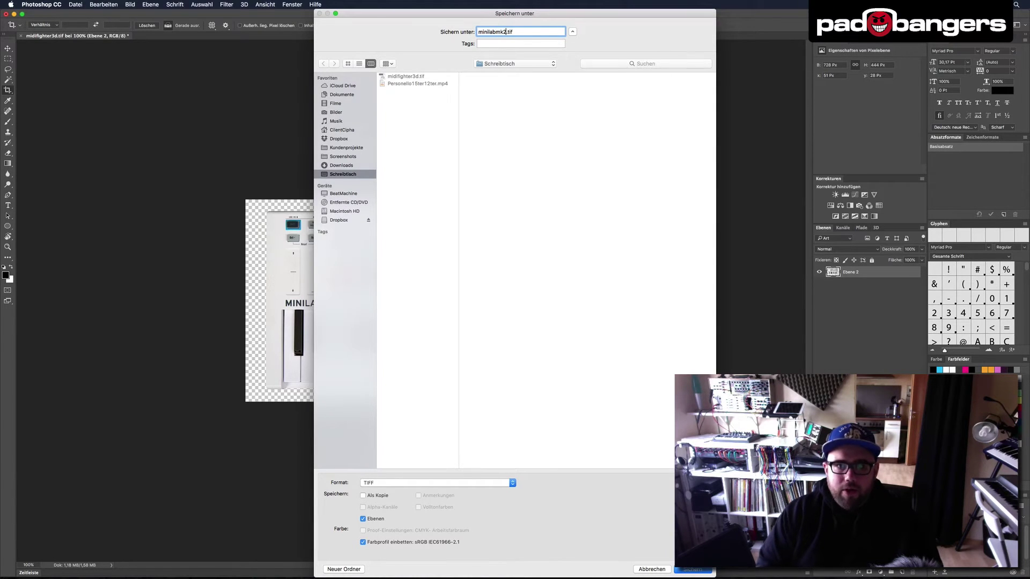
key(Return)
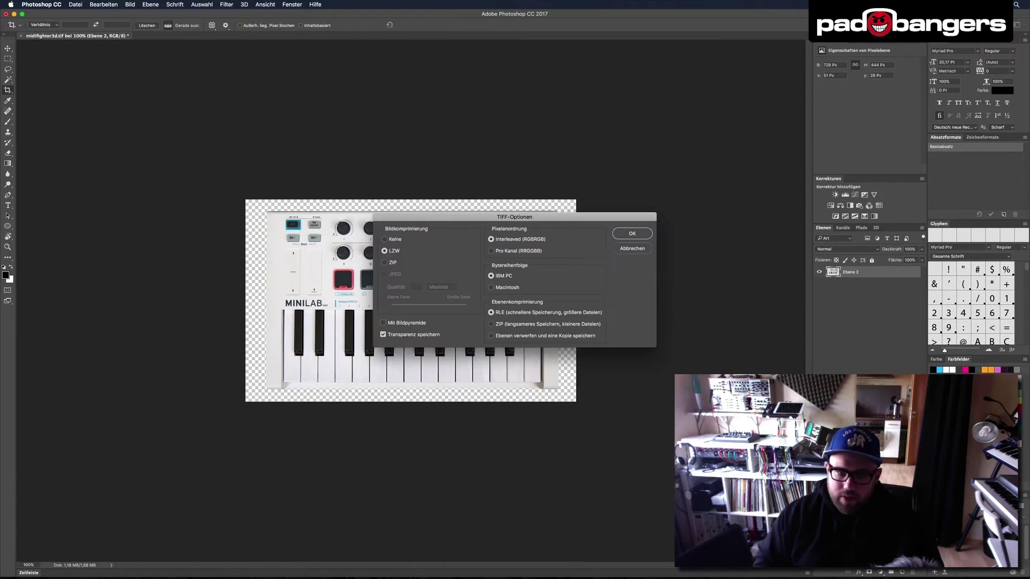
click(632, 234)
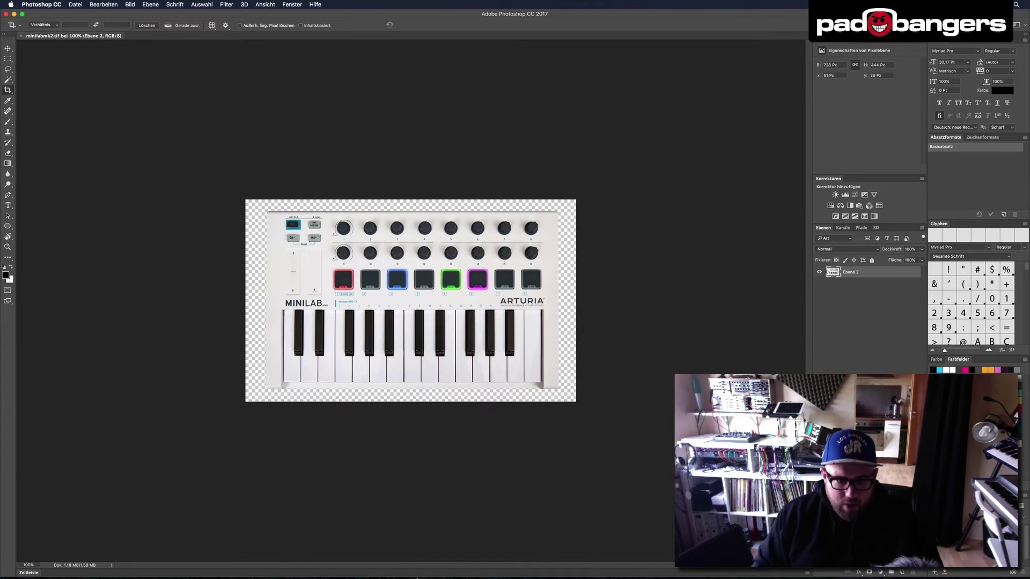
Step: Locate the saved minilabmk2.tif on the Desktop in Finder
click(335, 563)
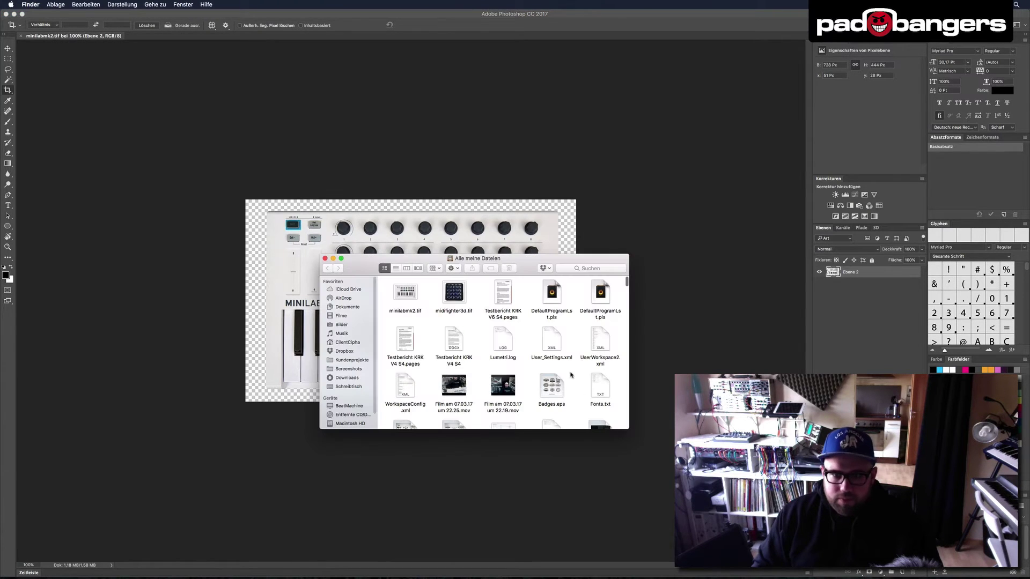
click(346, 387)
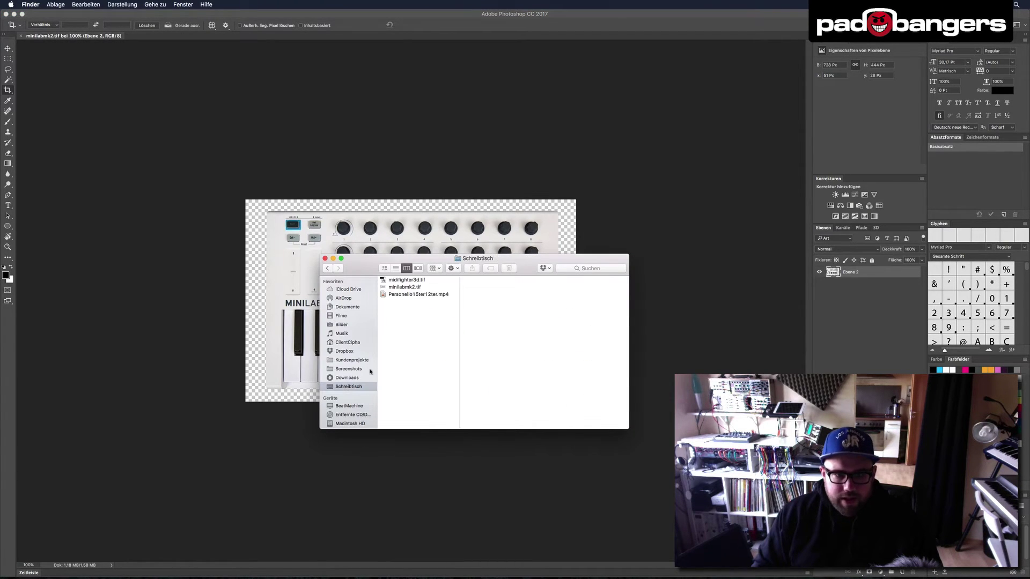
click(407, 288)
scroll(362, 408, down, 2)
Step: Copy minilabmk2.tif into Macintosh HD/Library/Audio/MIDI Devices/Generic/Images, confirming with the admin password
click(352, 406)
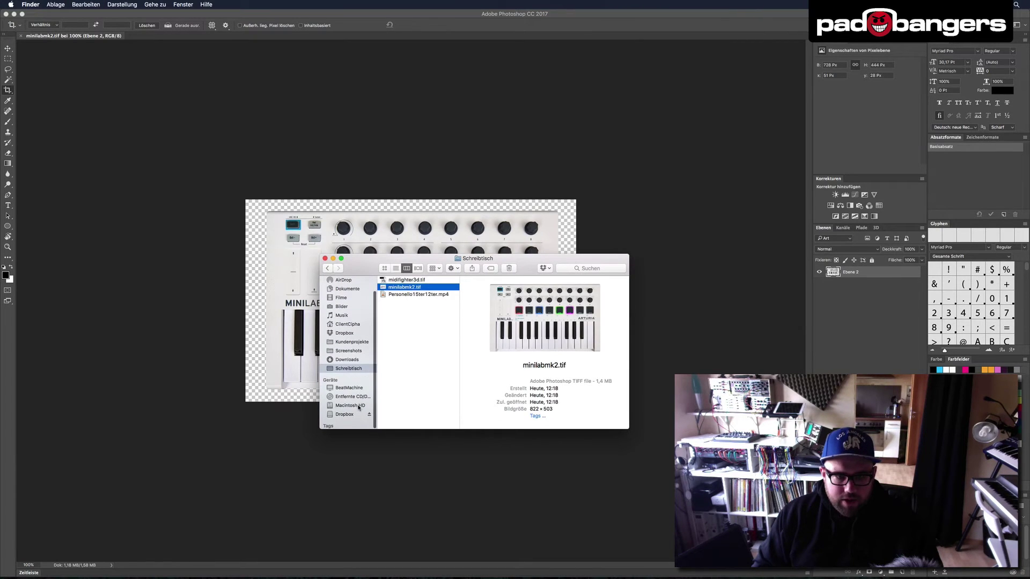
click(409, 317)
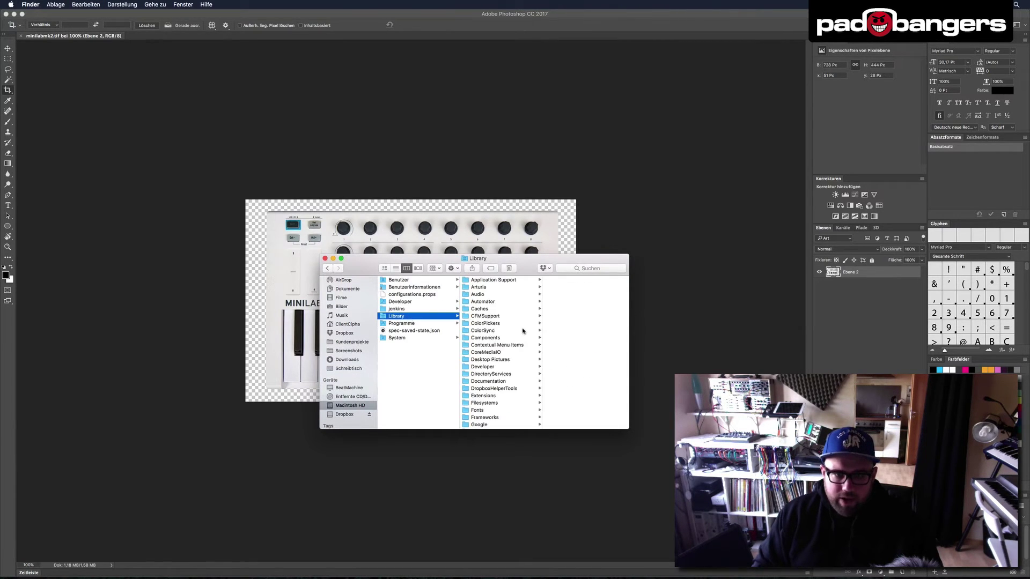
click(491, 295)
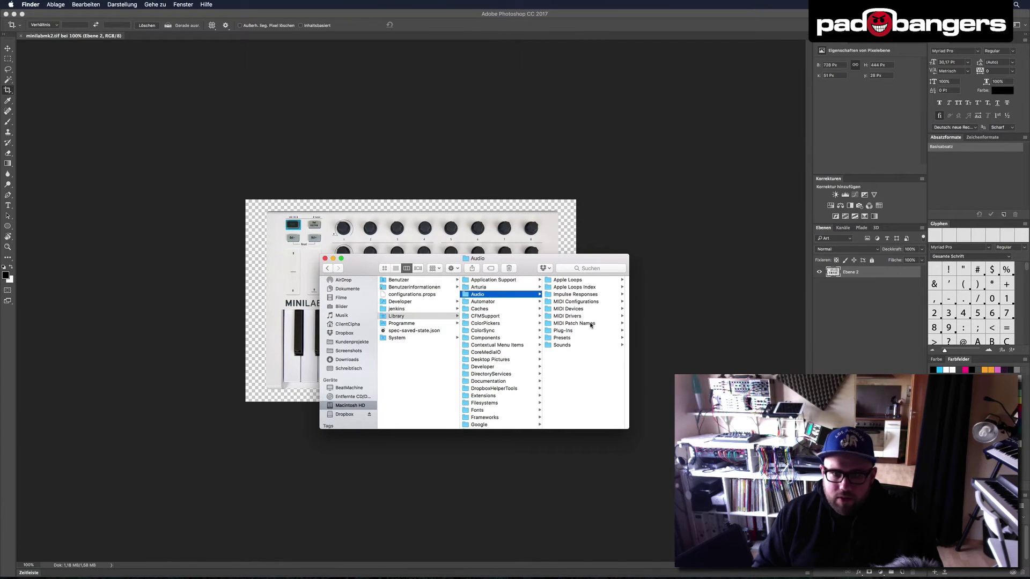
click(578, 310)
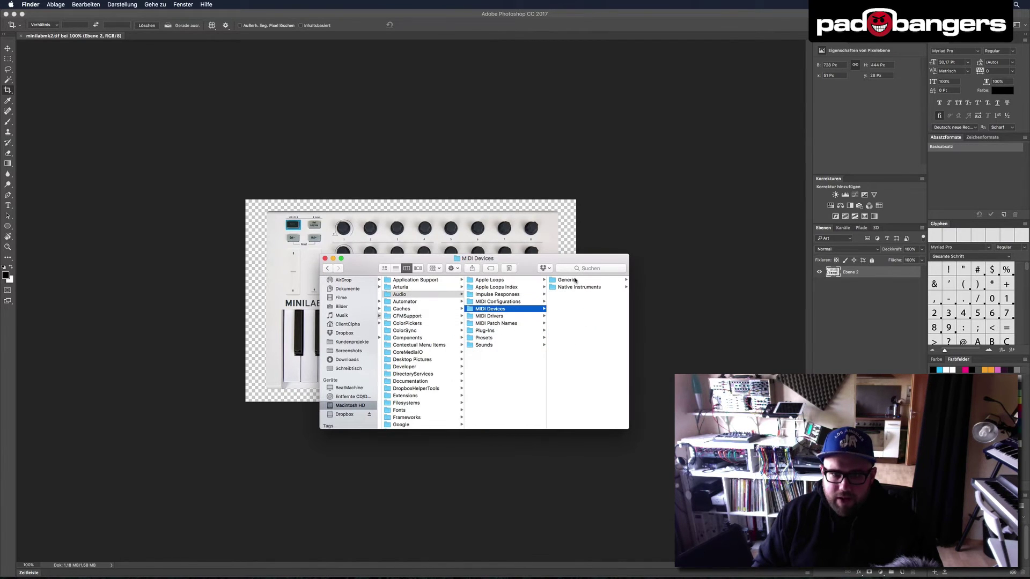
click(574, 281)
click(581, 281)
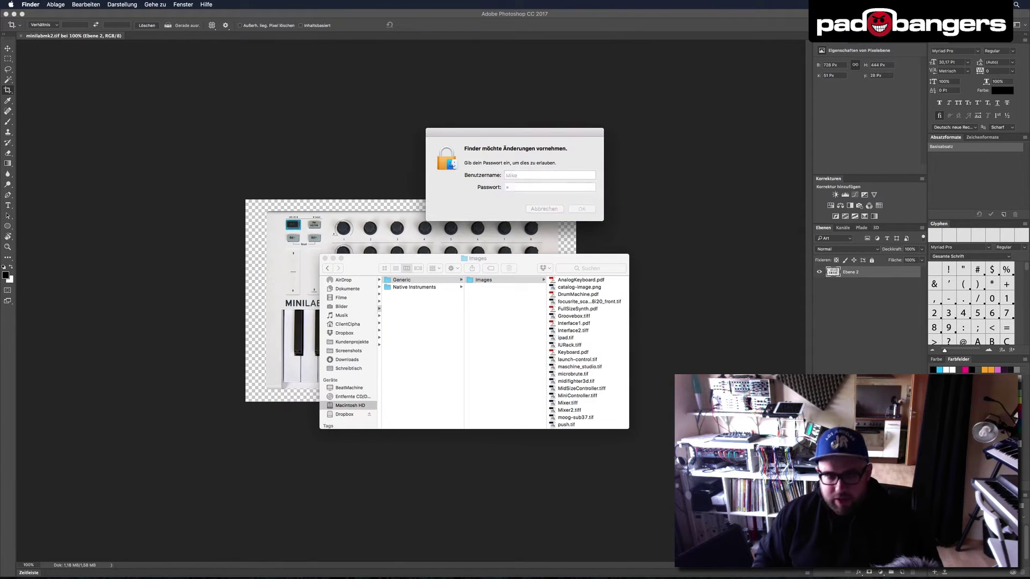
key(Return)
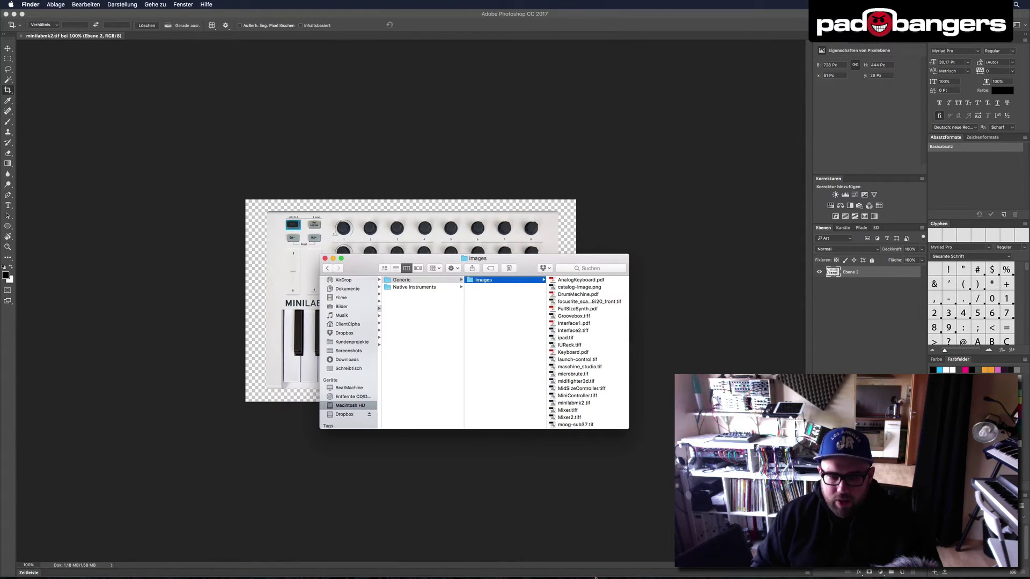
mouse_move(595, 578)
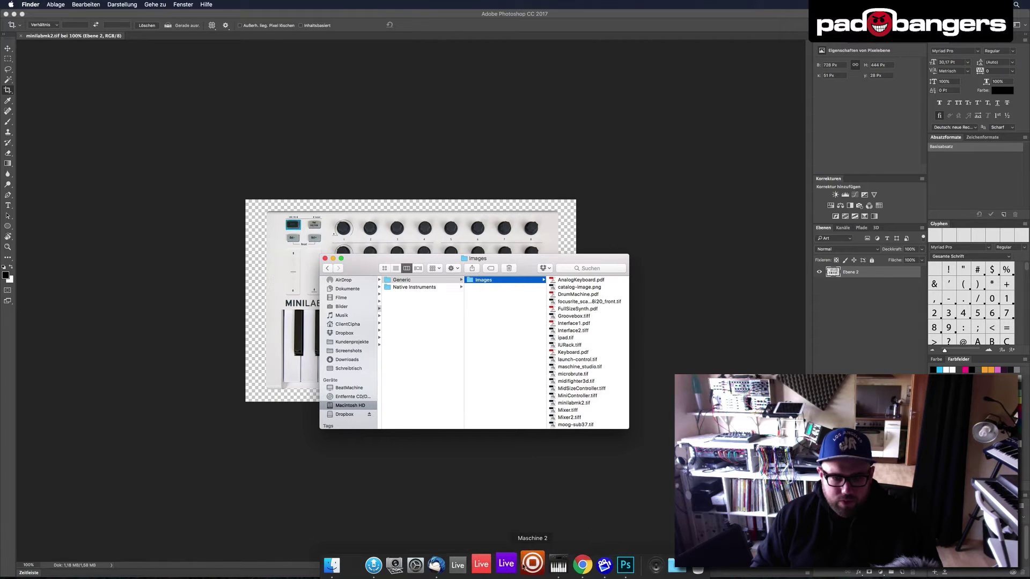
Step: Give MiniLab mkII the white keyboard icon from Allgemein, apply it, and close its properties
click(558, 565)
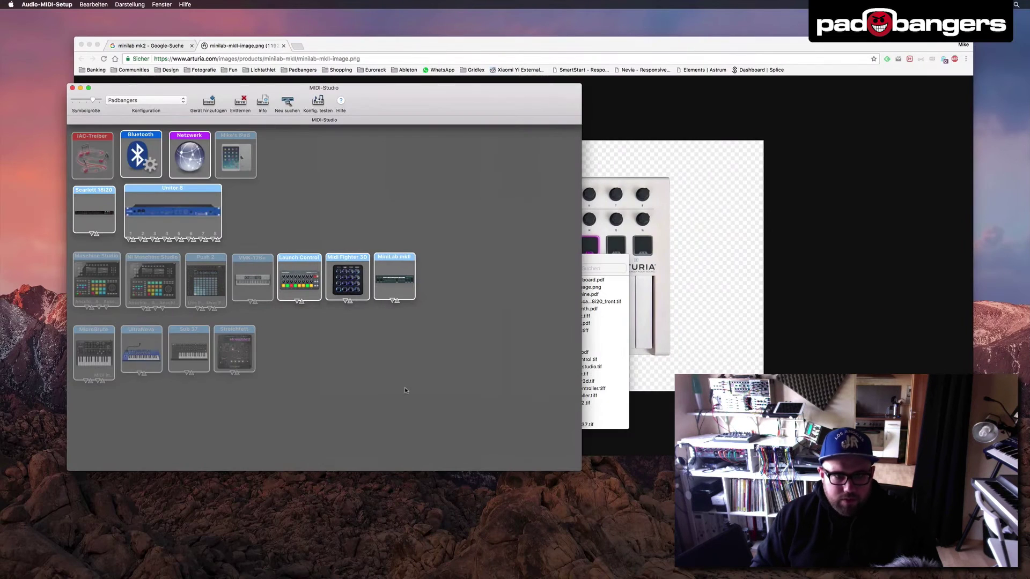
double_click(394, 277)
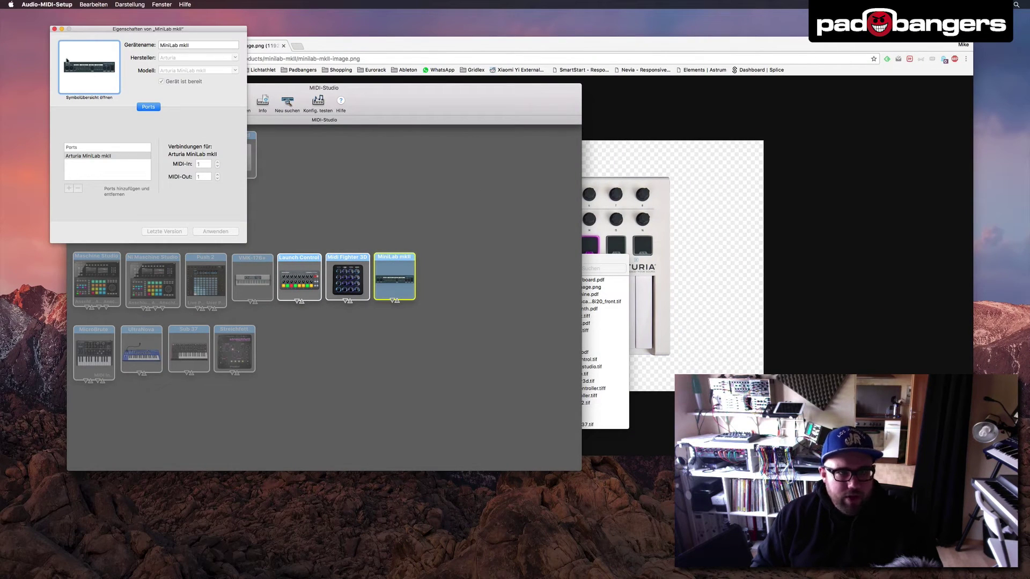
click(84, 67)
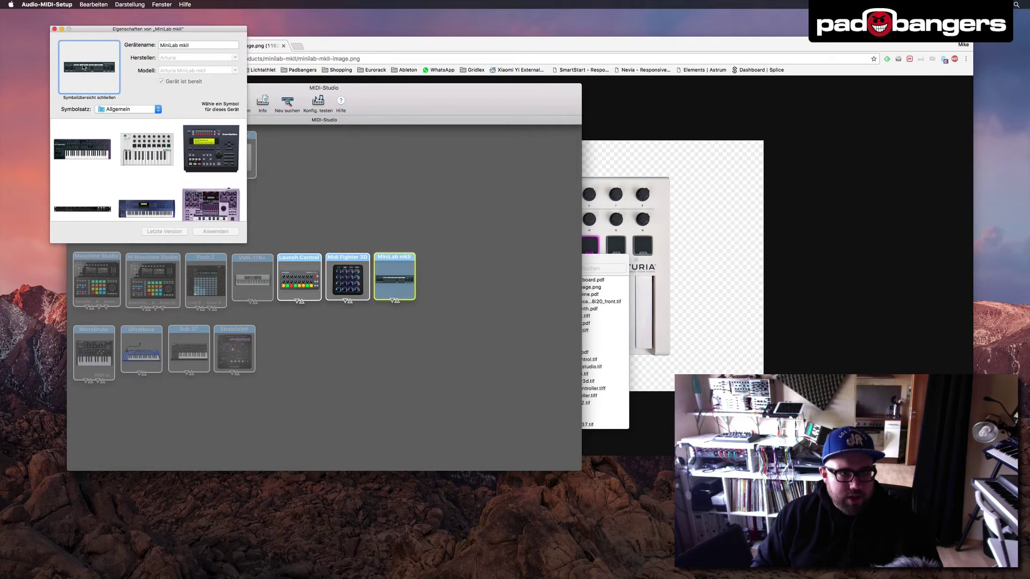
click(150, 149)
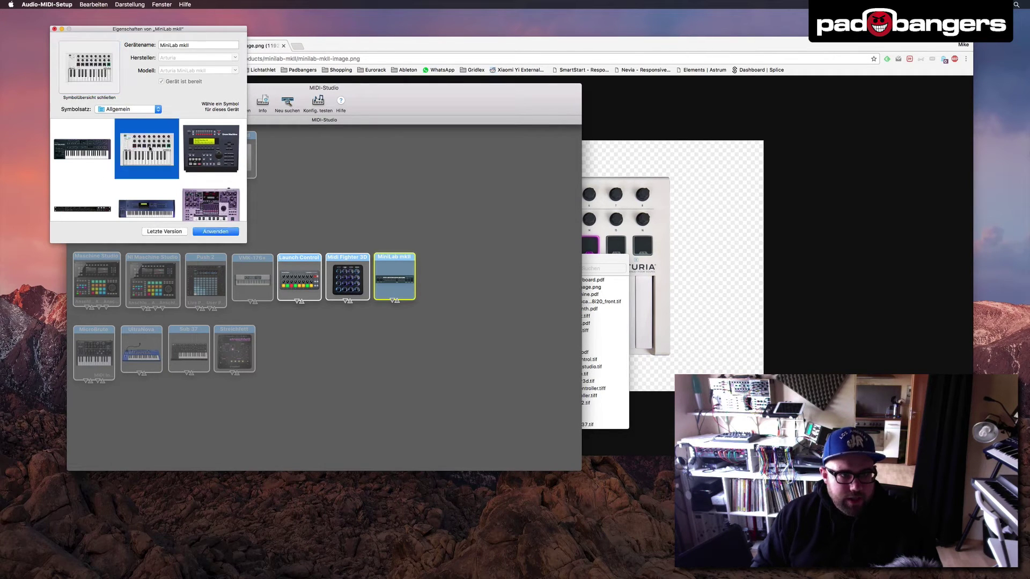
click(215, 232)
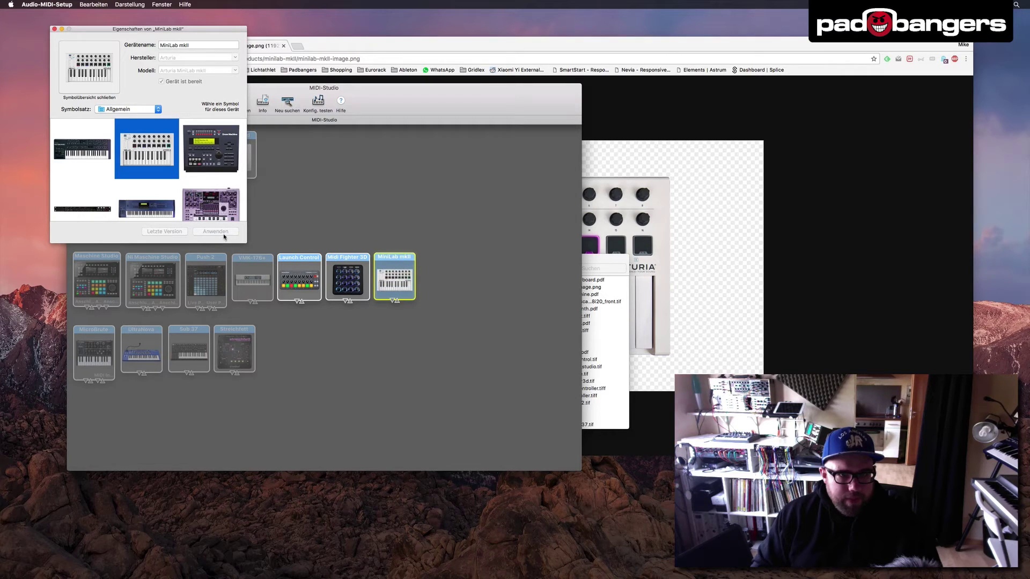
click(55, 29)
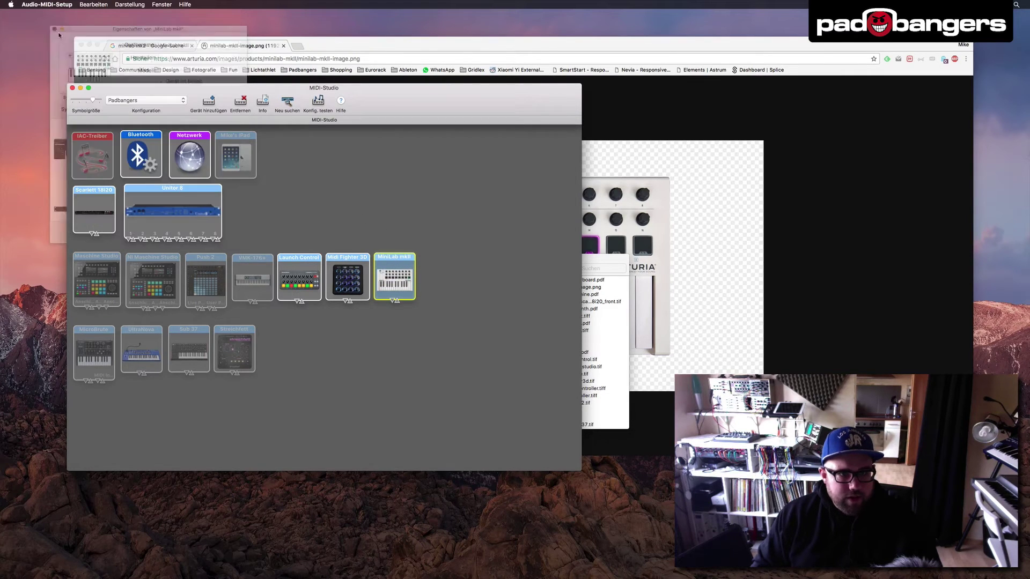
click(449, 262)
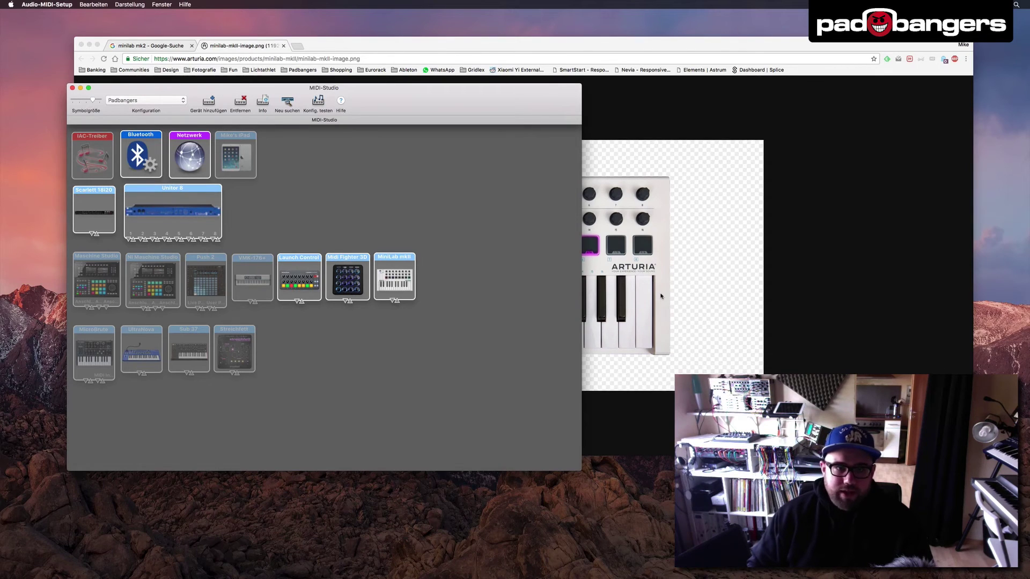
Step: Return to the Finder Images folder and scroll its columns to show minilabmk2.tif
click(814, 252)
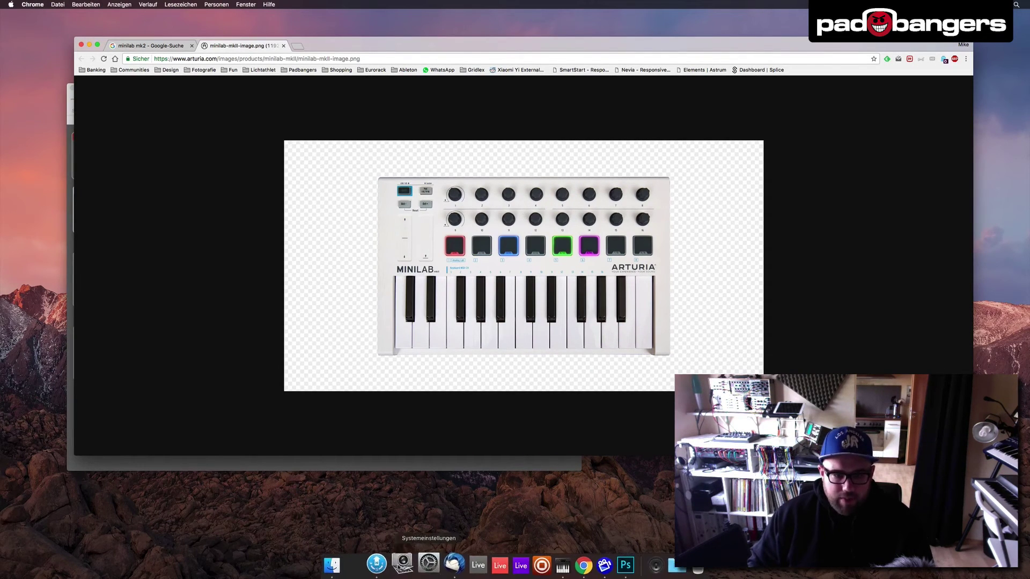
click(393, 564)
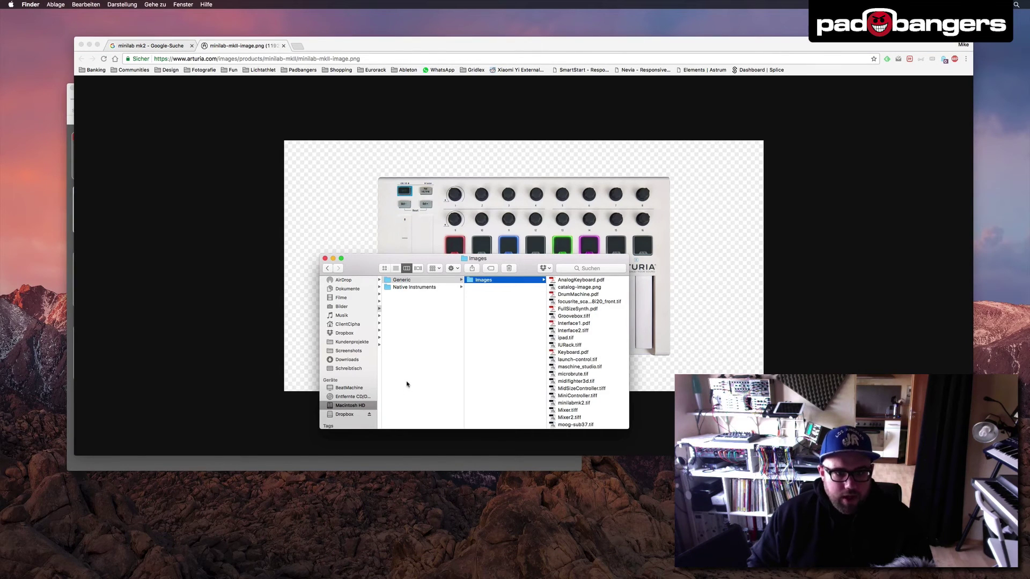
scroll(402, 369, left, 5)
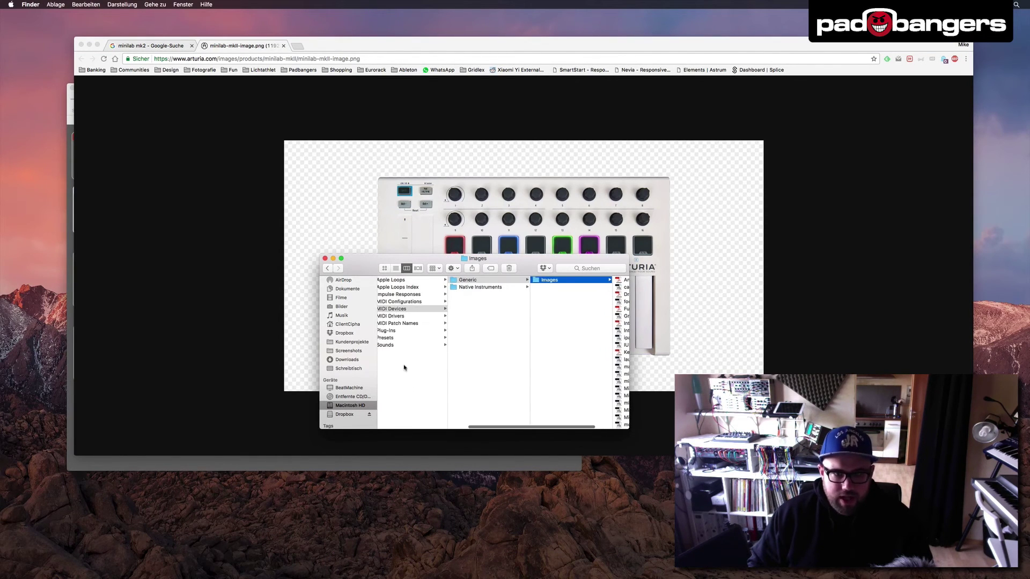
scroll(401, 316, left, 5)
scroll(429, 316, right, 3)
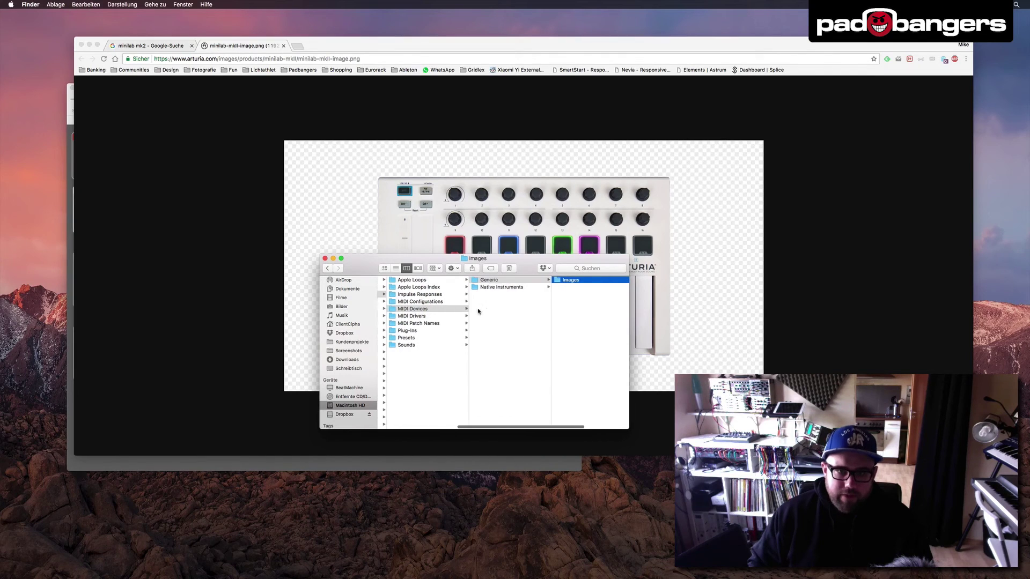
scroll(564, 283, right, 3)
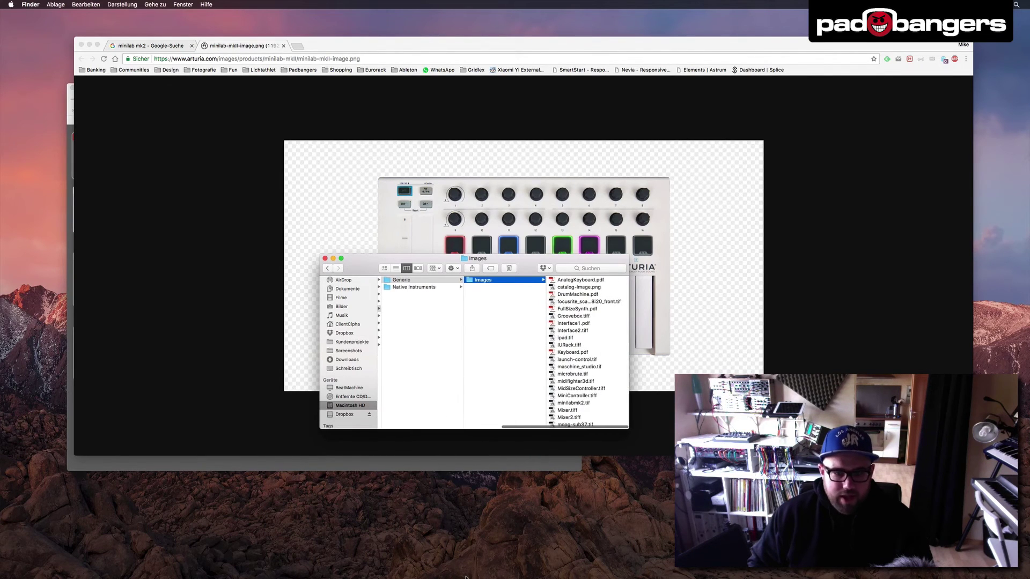
Step: Open Unitor 8's properties and icon choices, then close them, keeping its blue interface icon
click(550, 563)
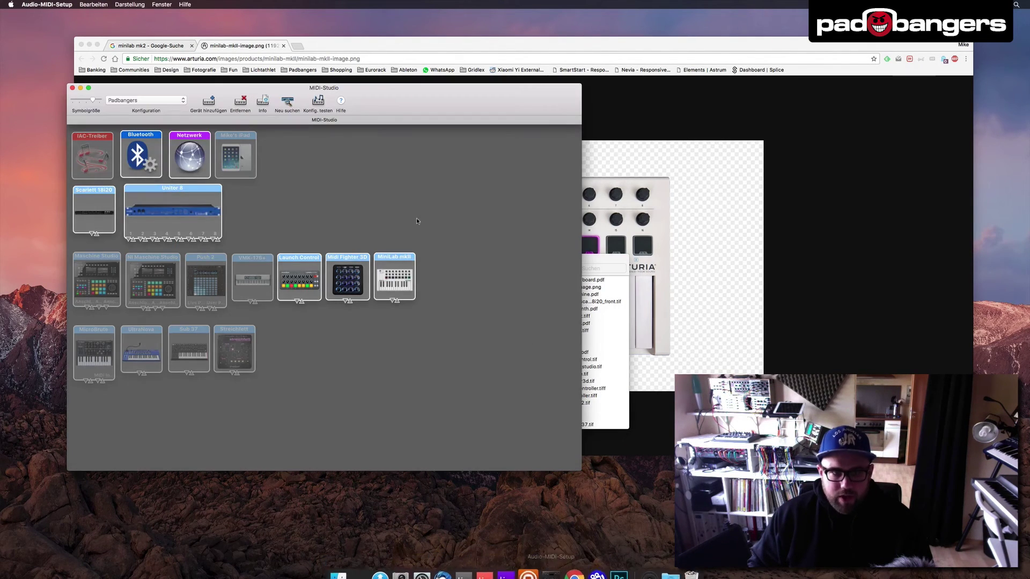
double_click(209, 221)
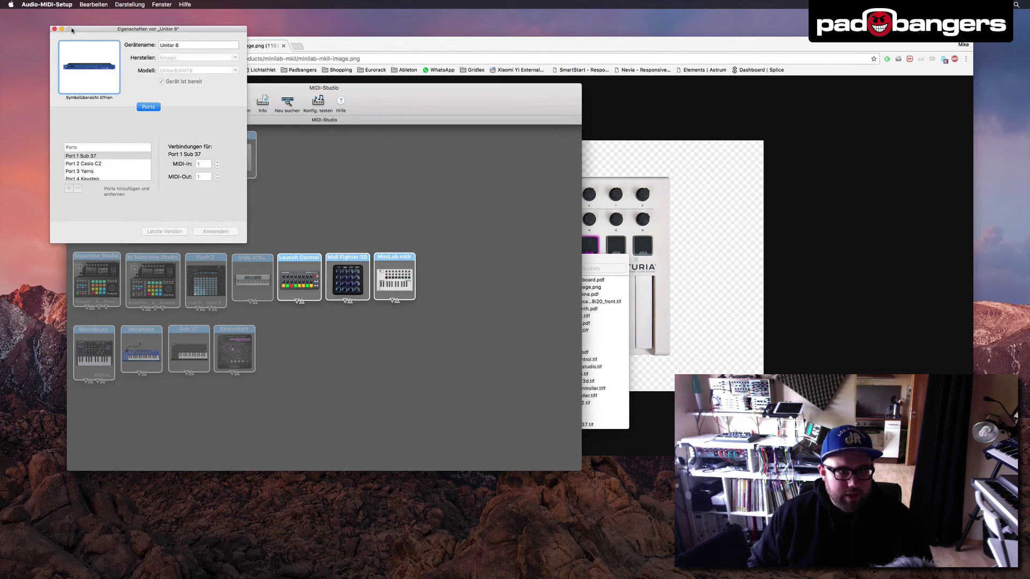
click(77, 47)
scroll(154, 195, down, 5)
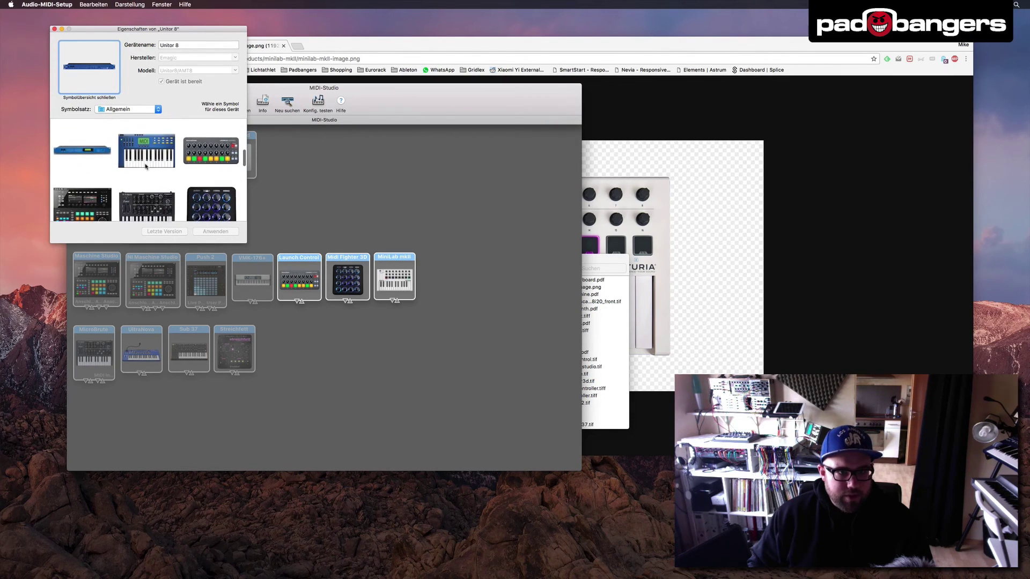
click(54, 29)
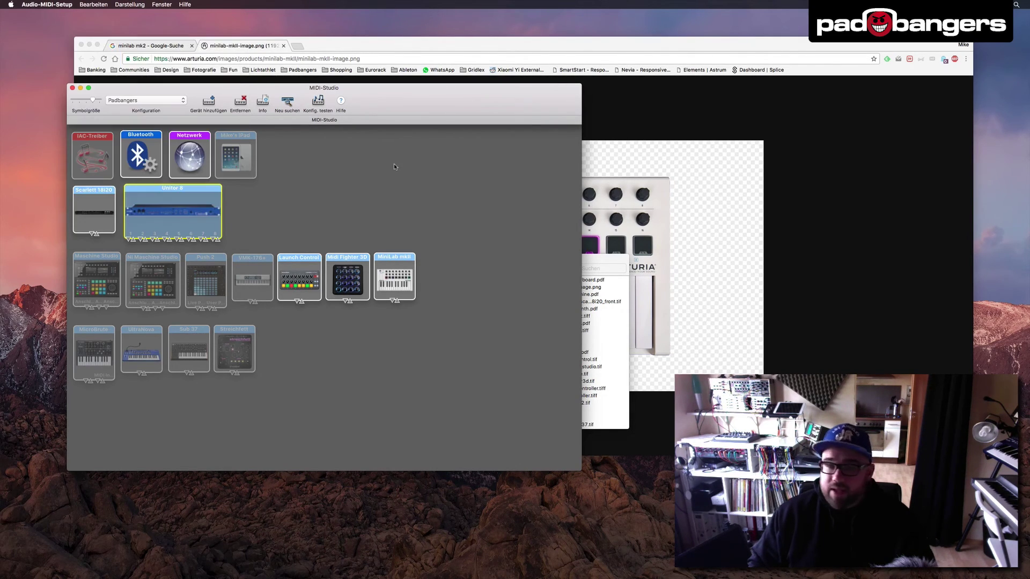